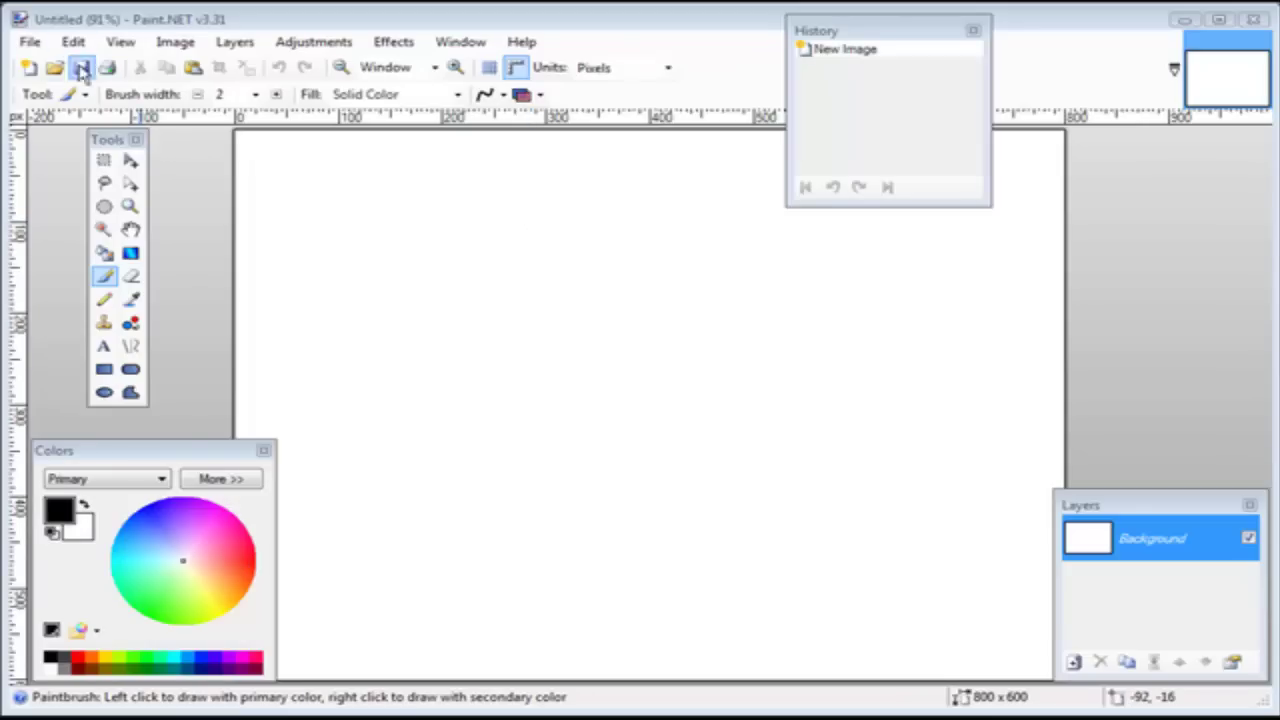
Open the sunset pier photo s_sunset23.jpg, replacing the blank canvas.
left_click(30, 41)
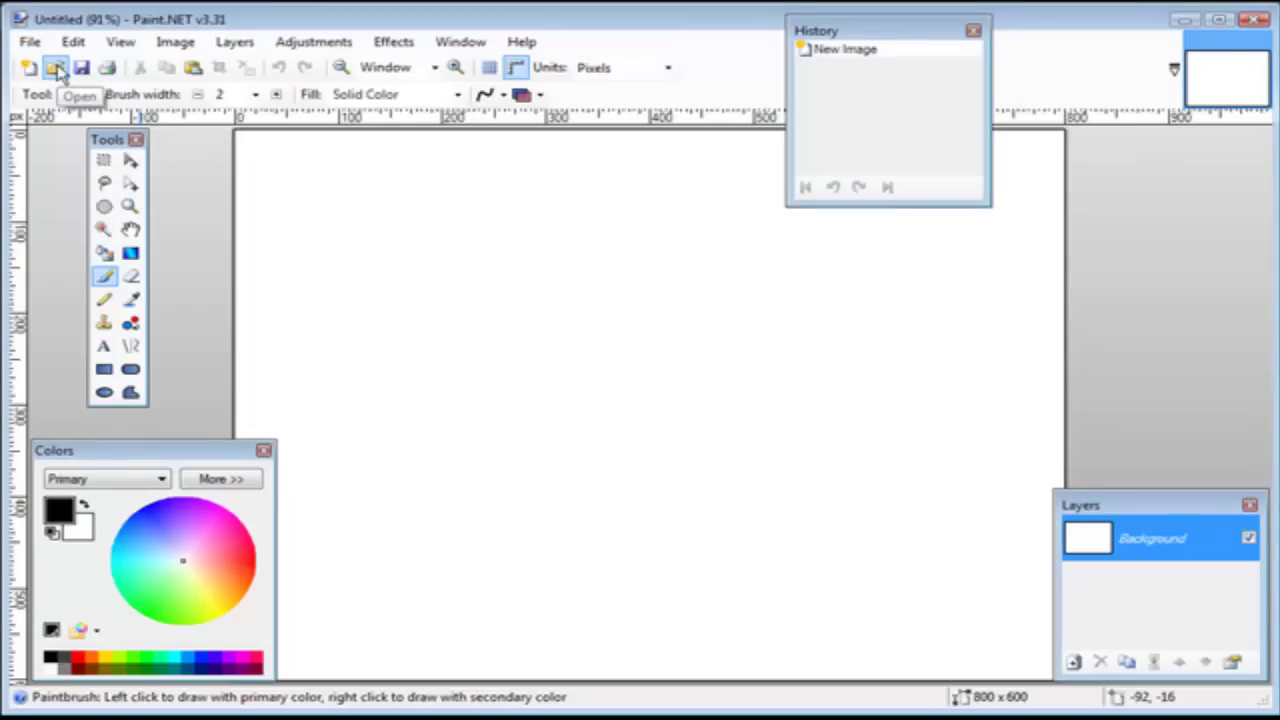
left_click(55, 68)
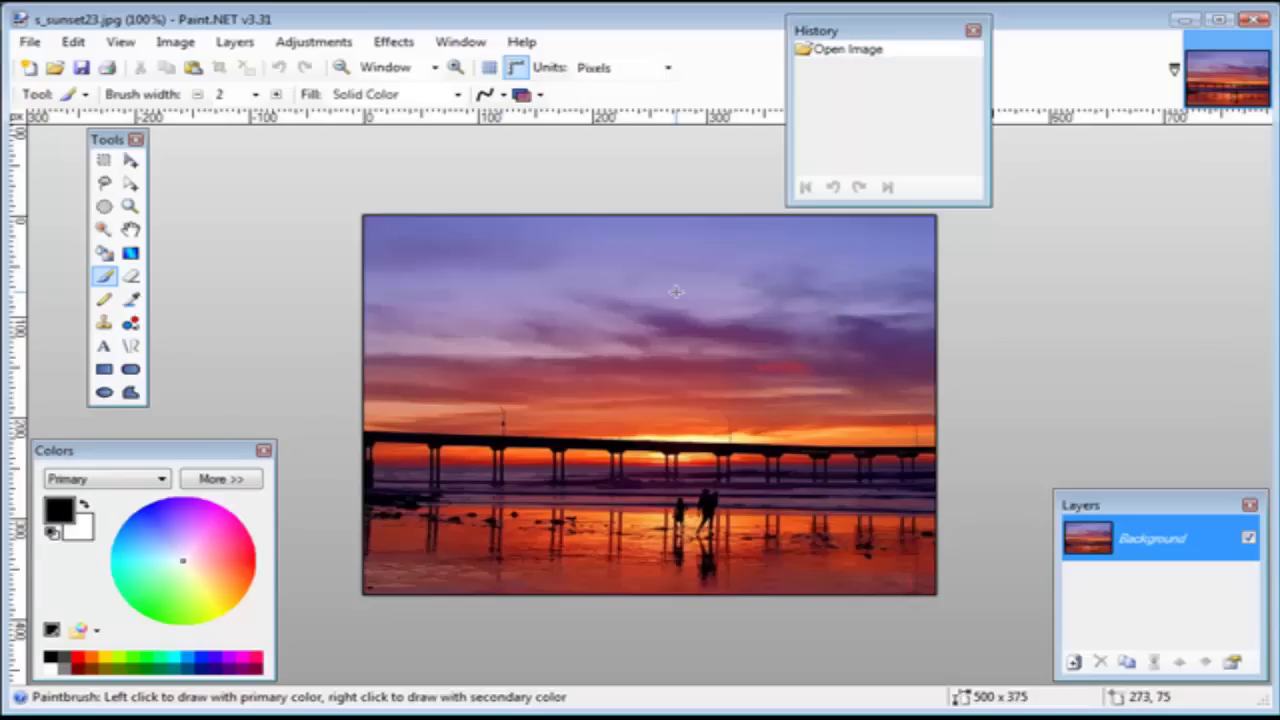
Add a new transparent layer above the Background and name it 'waterwark'.
left_click(233, 48)
left_click(285, 64)
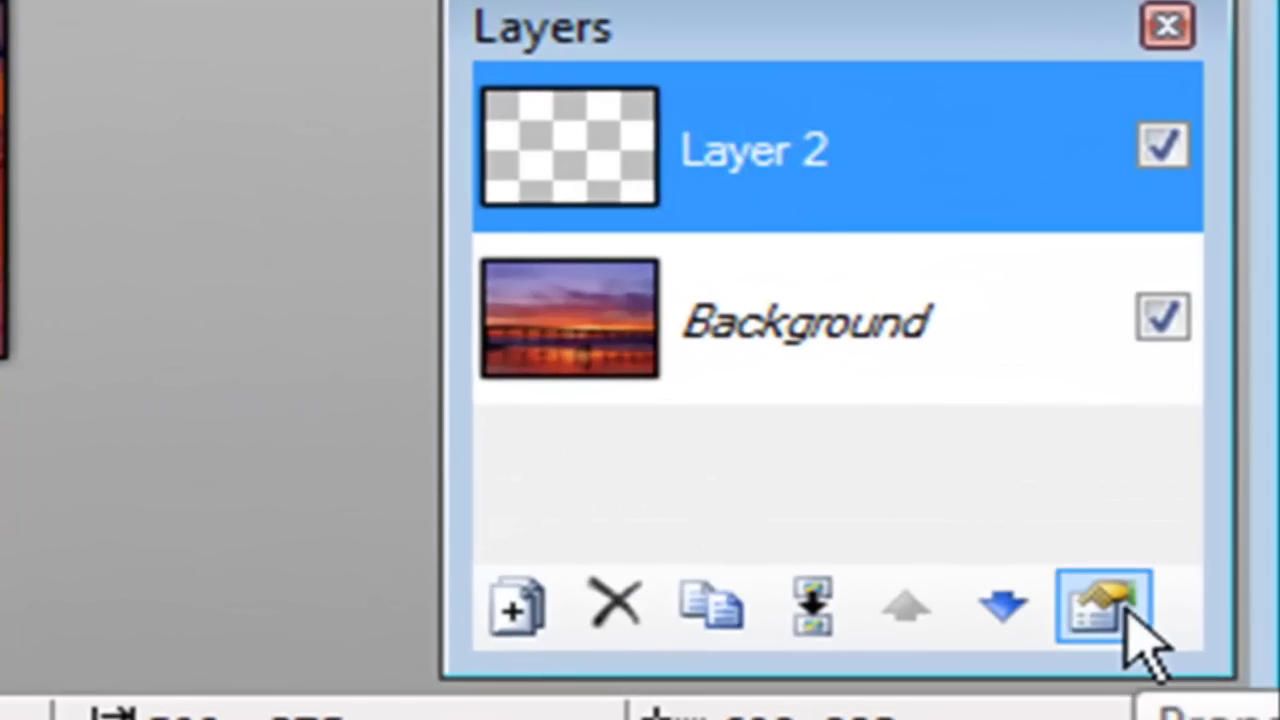
left_click(1123, 603)
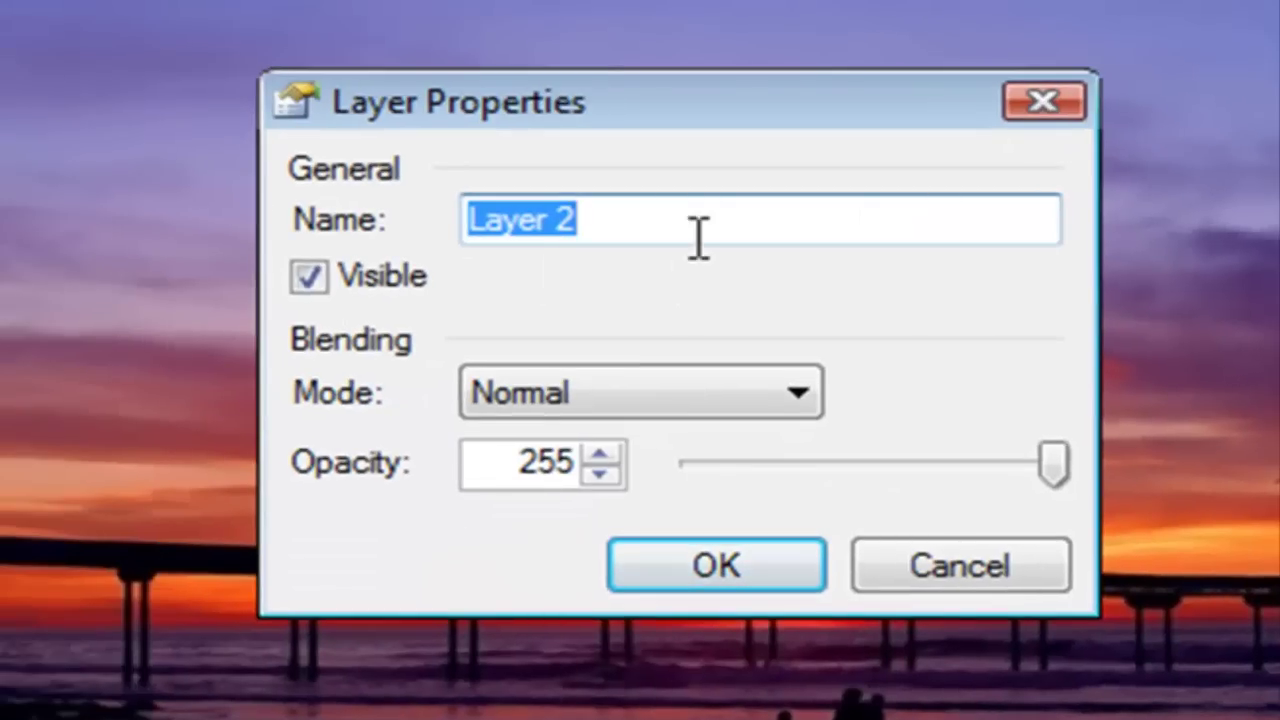
type("water")
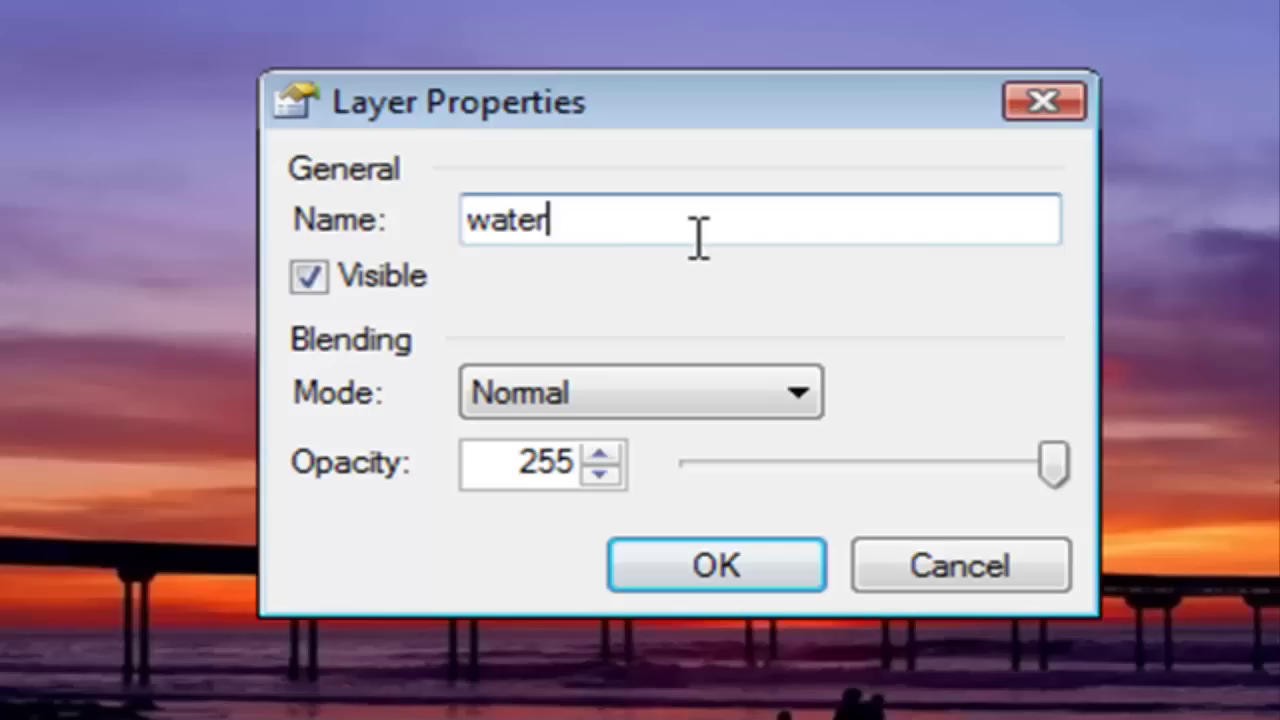
type("war")
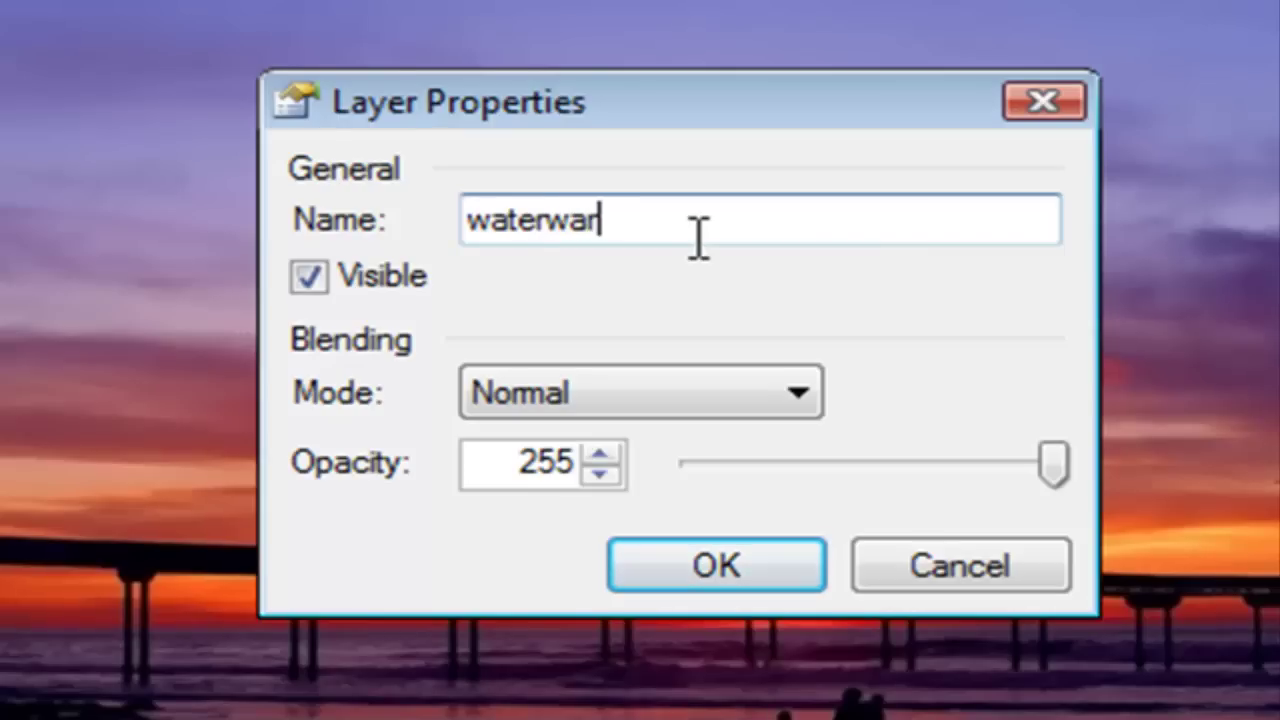
type("k")
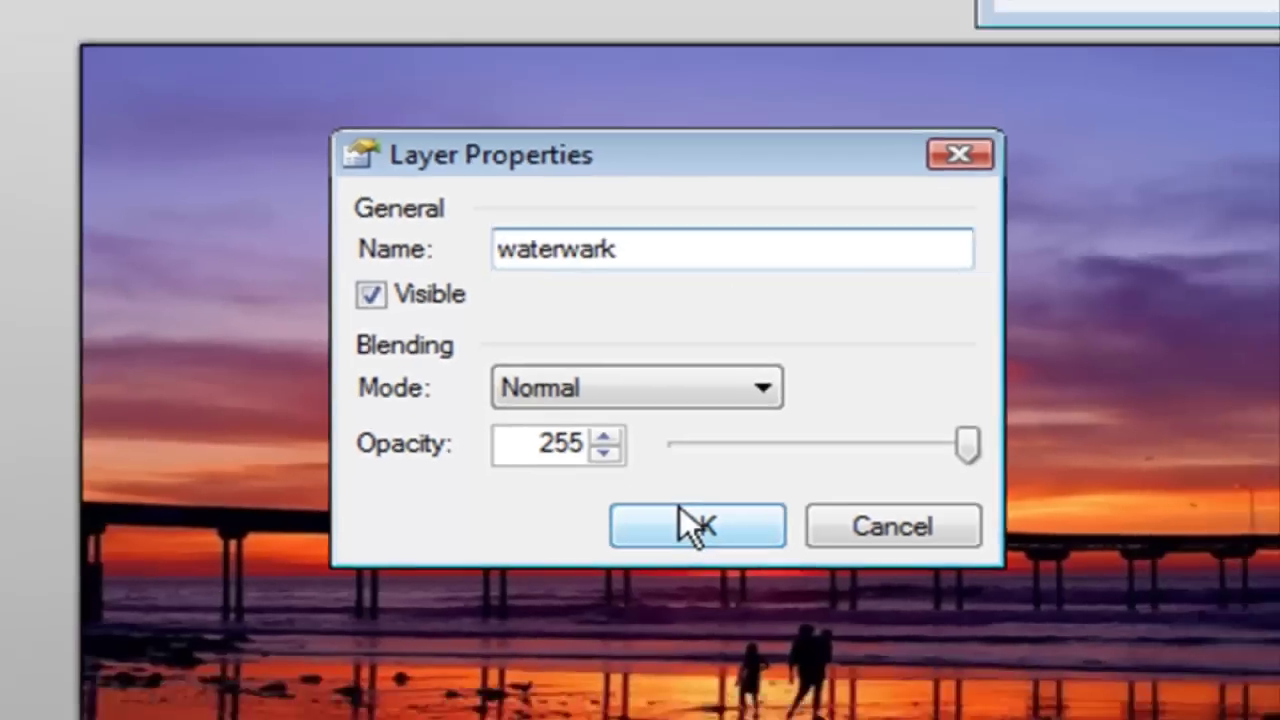
left_click(690, 562)
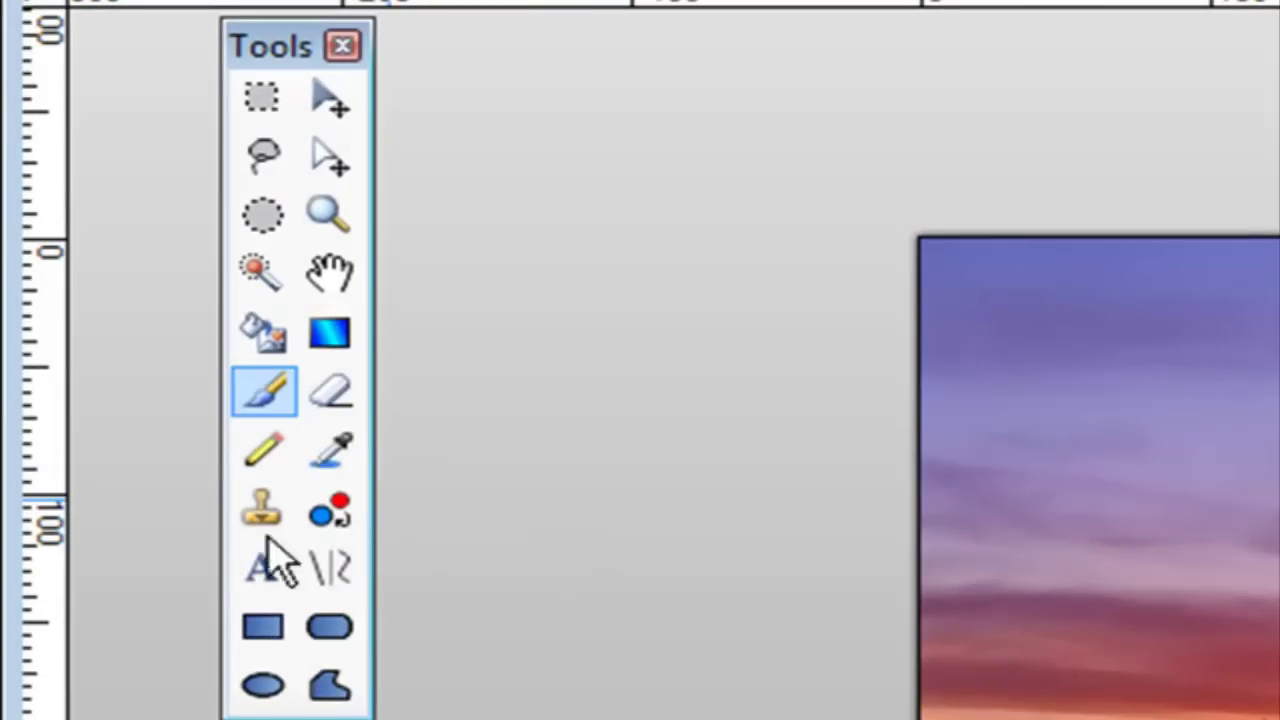
Choose the Text tool and set the primary colour to white at about 113 alpha.
left_click(264, 580)
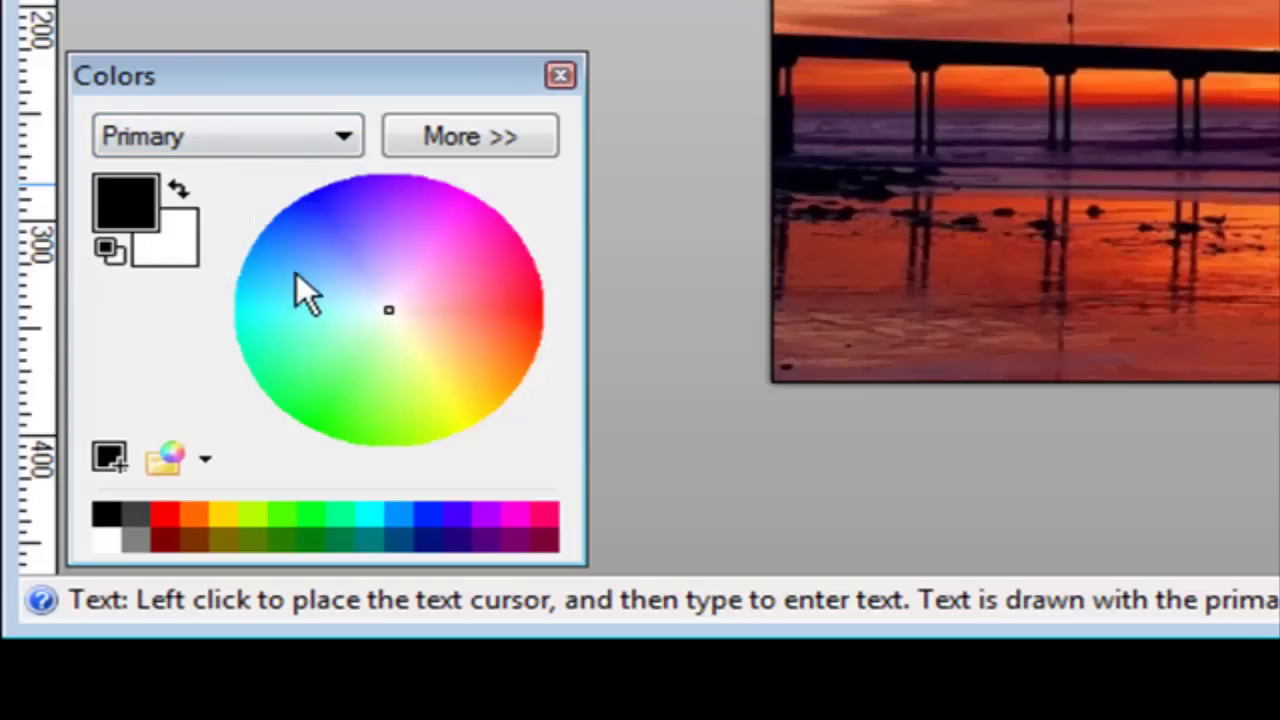
left_click(472, 148)
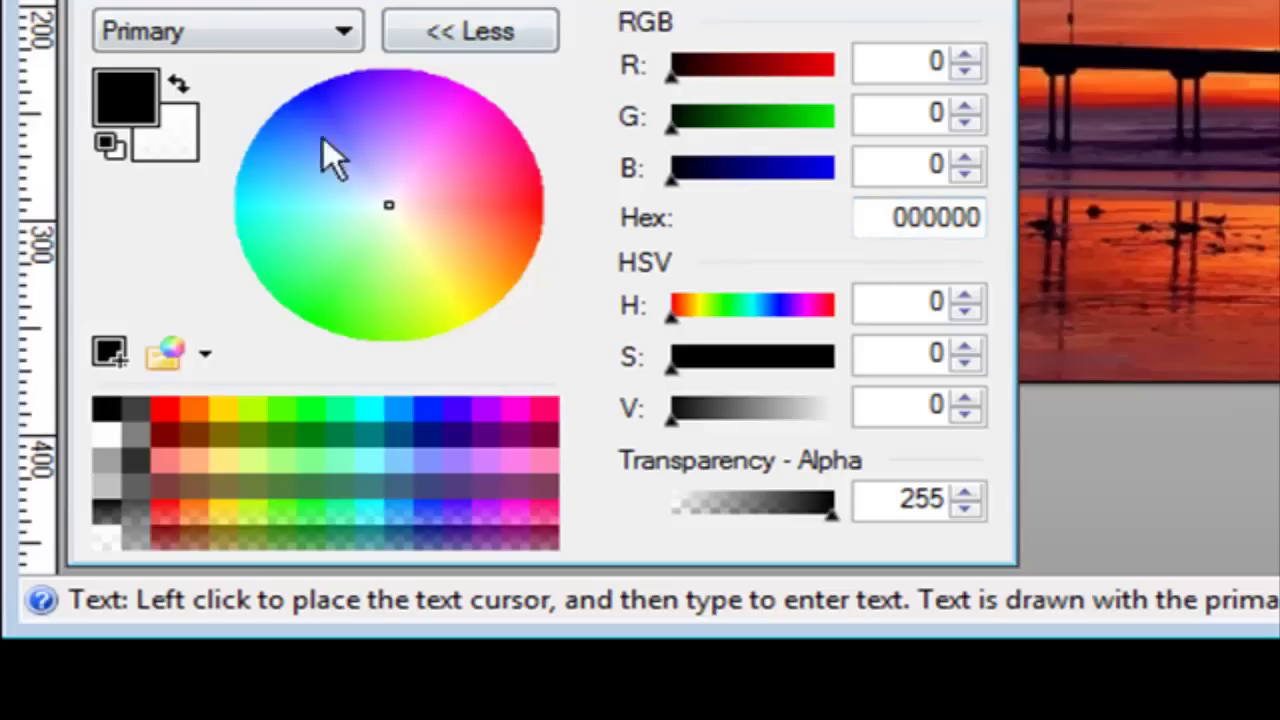
left_click(177, 83)
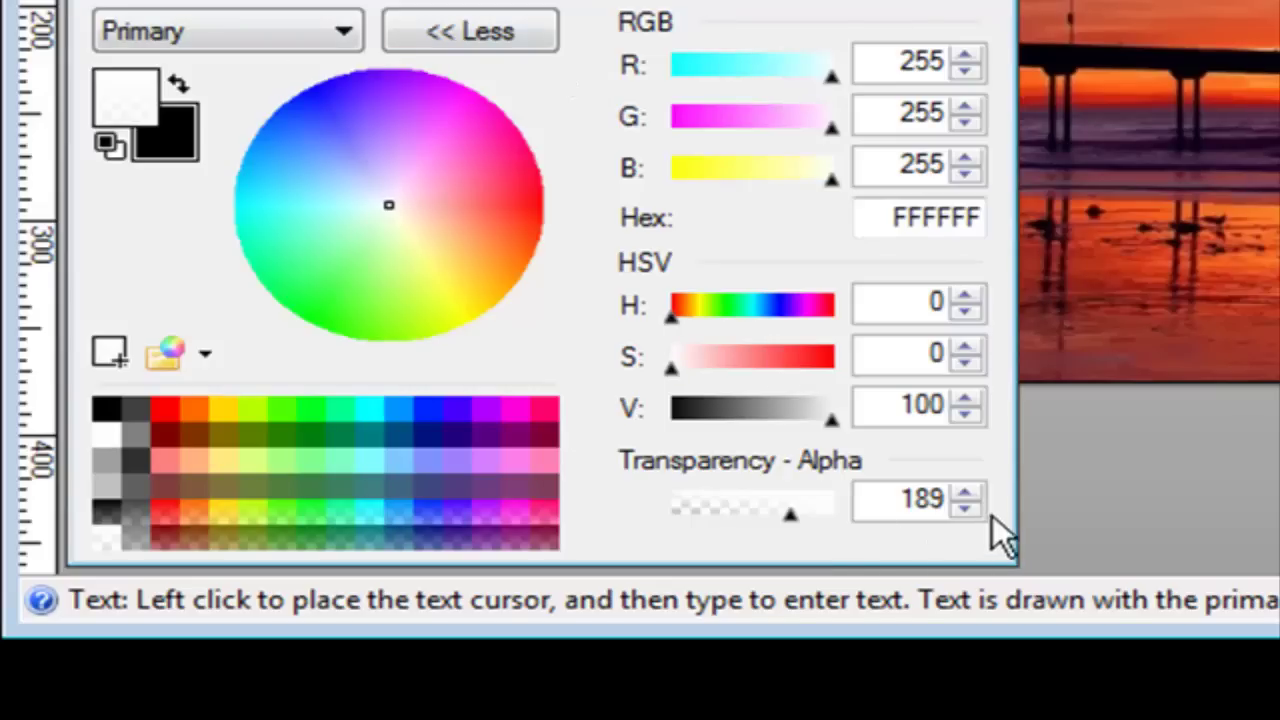
mouse_move(806, 515)
left_mouse_down()
mouse_move(820, 520)
mouse_move(745, 515)
left_mouse_up()
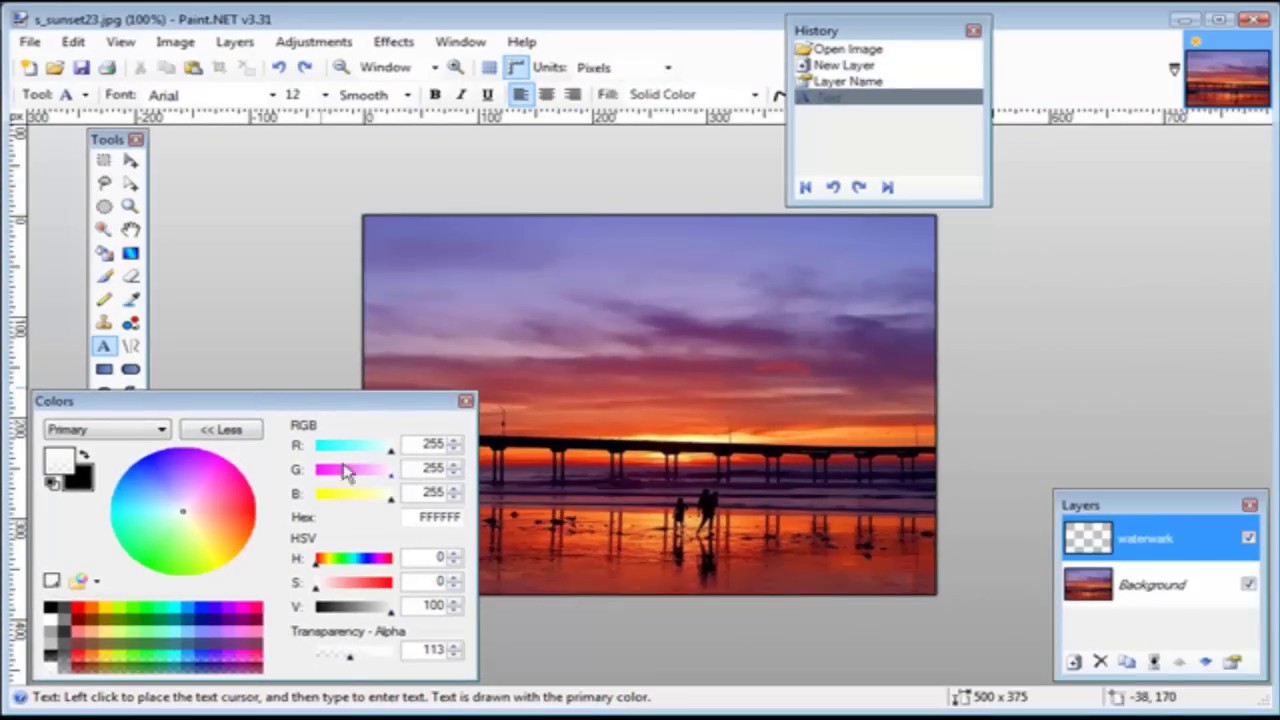
Type 'My Website here', move it to the lower-right corner, and lower alpha to 66.
left_click(481, 262)
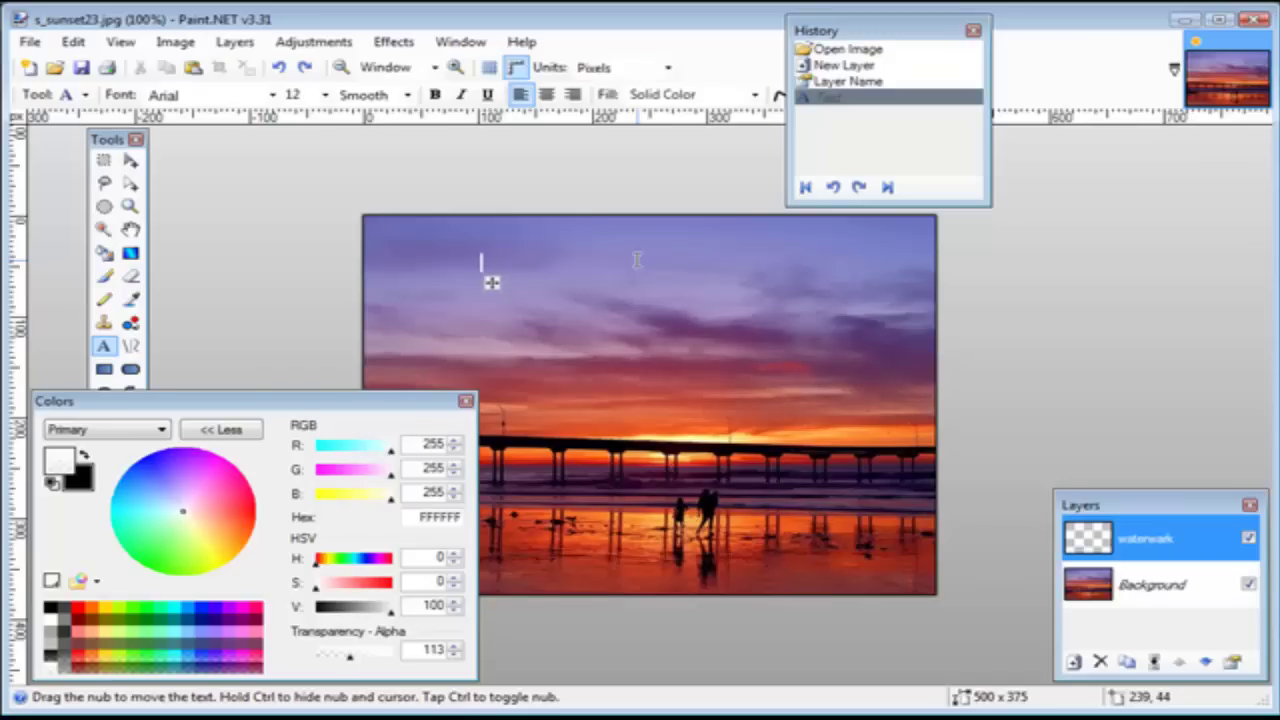
type("M")
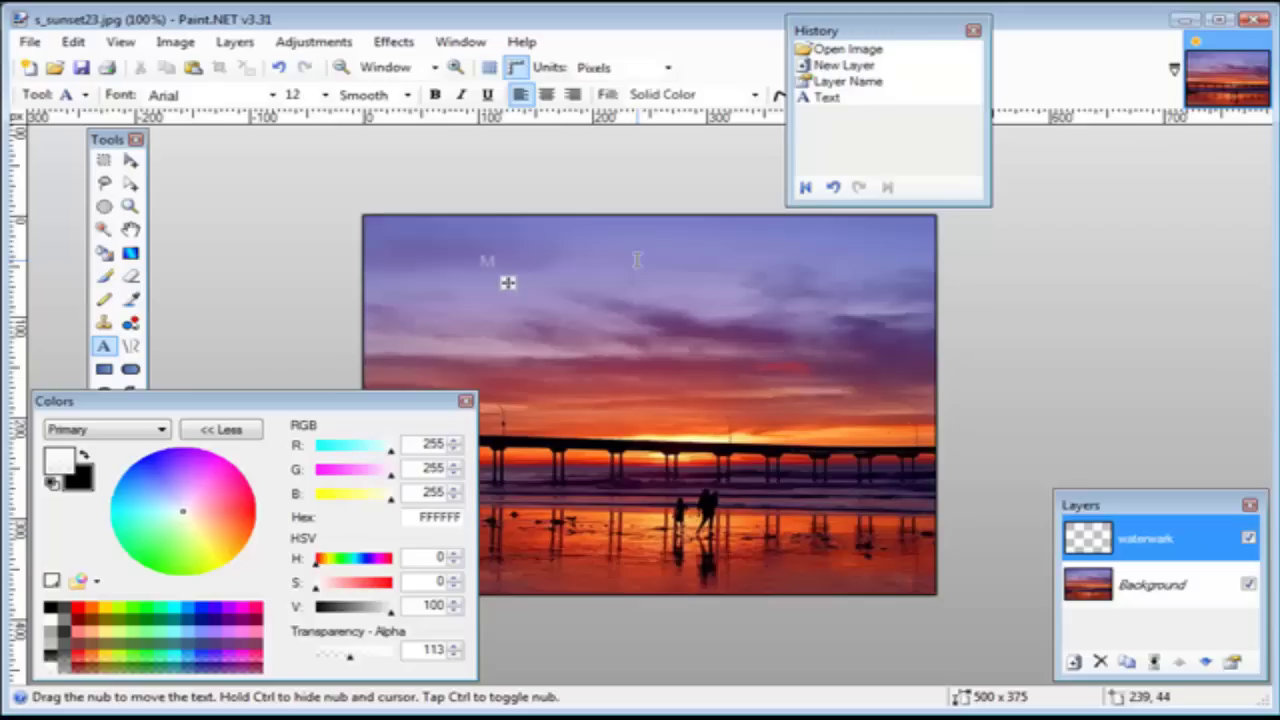
type("y ")
type("We")
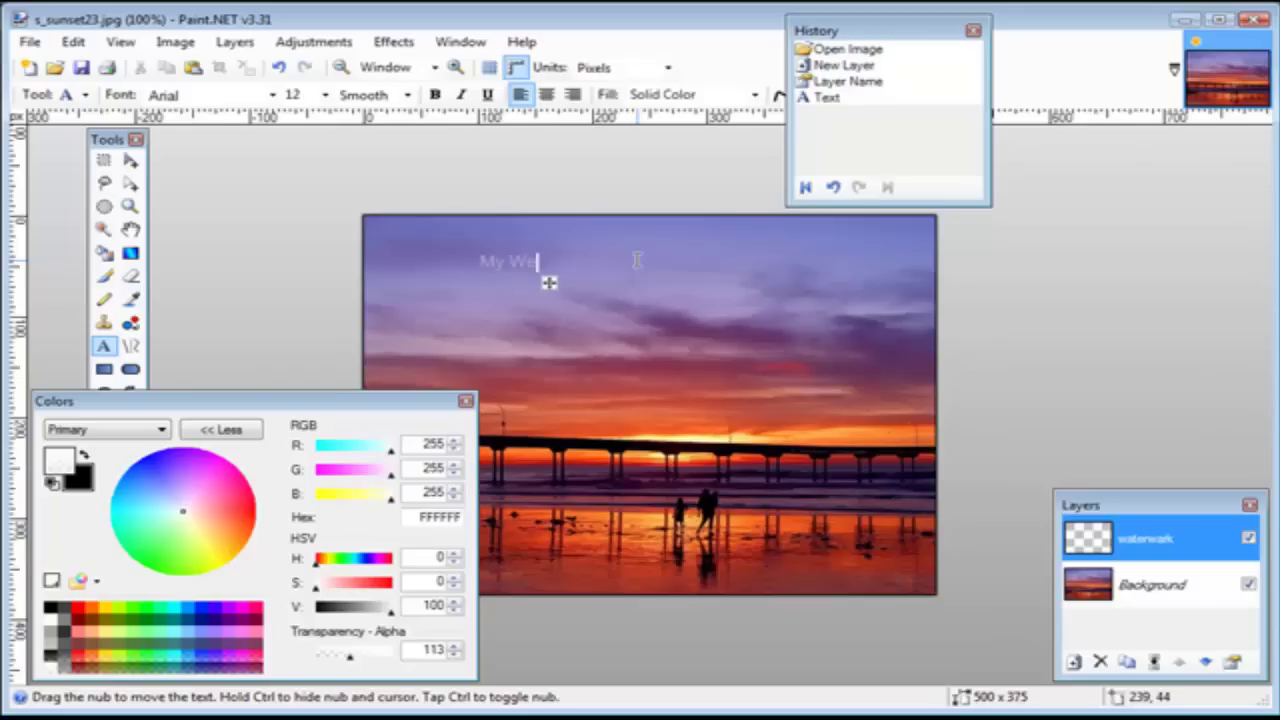
type("bsite ")
type("Nhere")
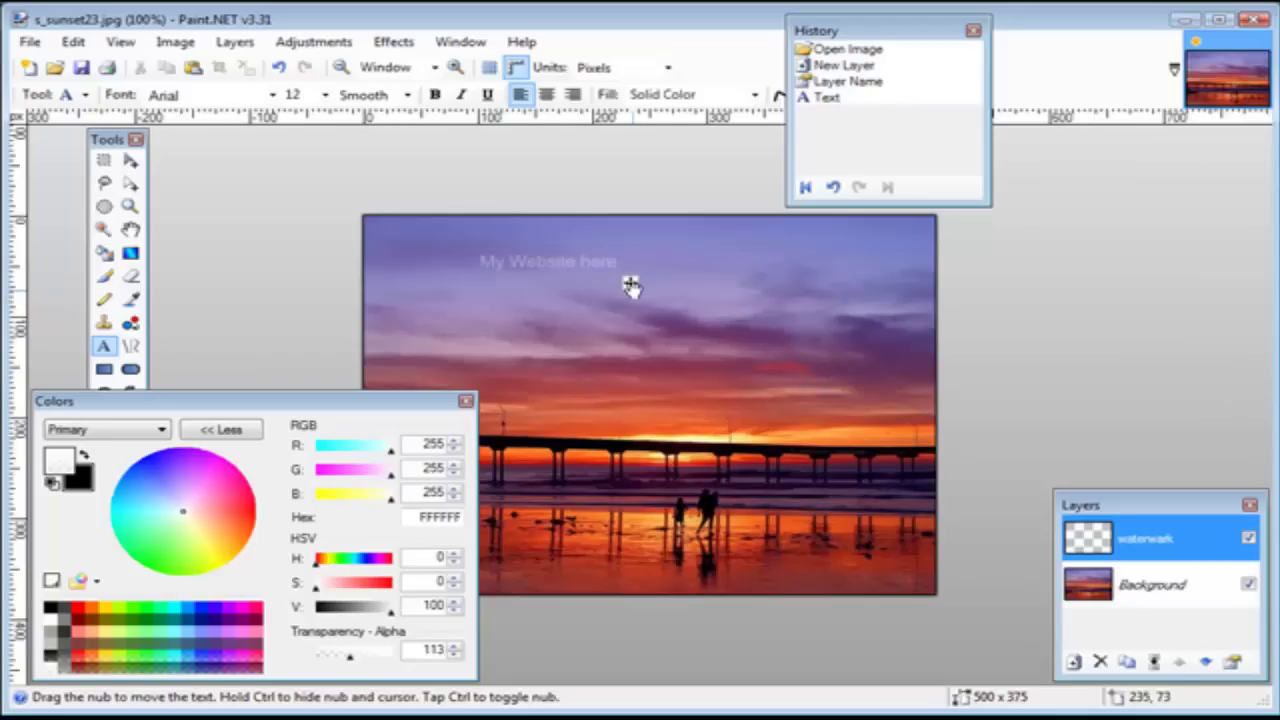
mouse_move(630, 286)
left_mouse_down()
mouse_move(576, 283)
mouse_move(876, 445)
mouse_move(797, 437)
mouse_move(797, 510)
mouse_move(834, 596)
mouse_move(919, 605)
left_mouse_up()
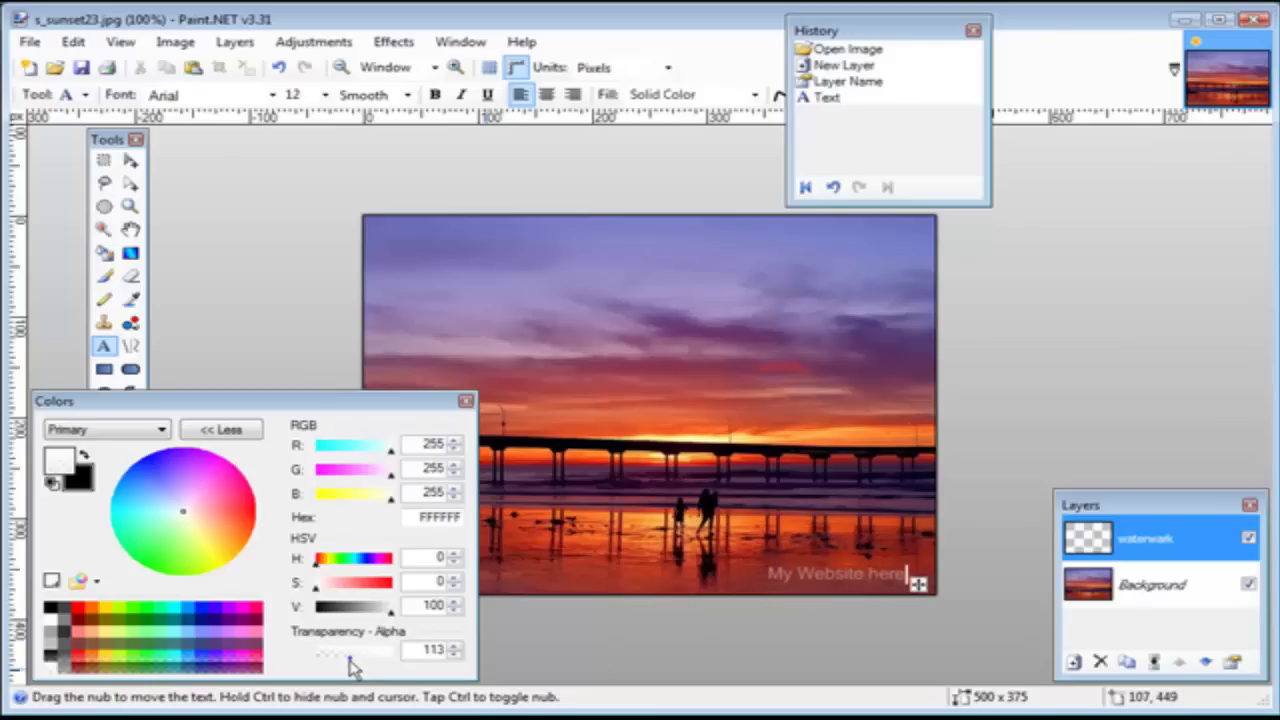
mouse_move(350, 664)
left_mouse_down()
mouse_move(338, 667)
mouse_move(377, 668)
mouse_move(323, 667)
mouse_move(338, 667)
left_mouse_up()
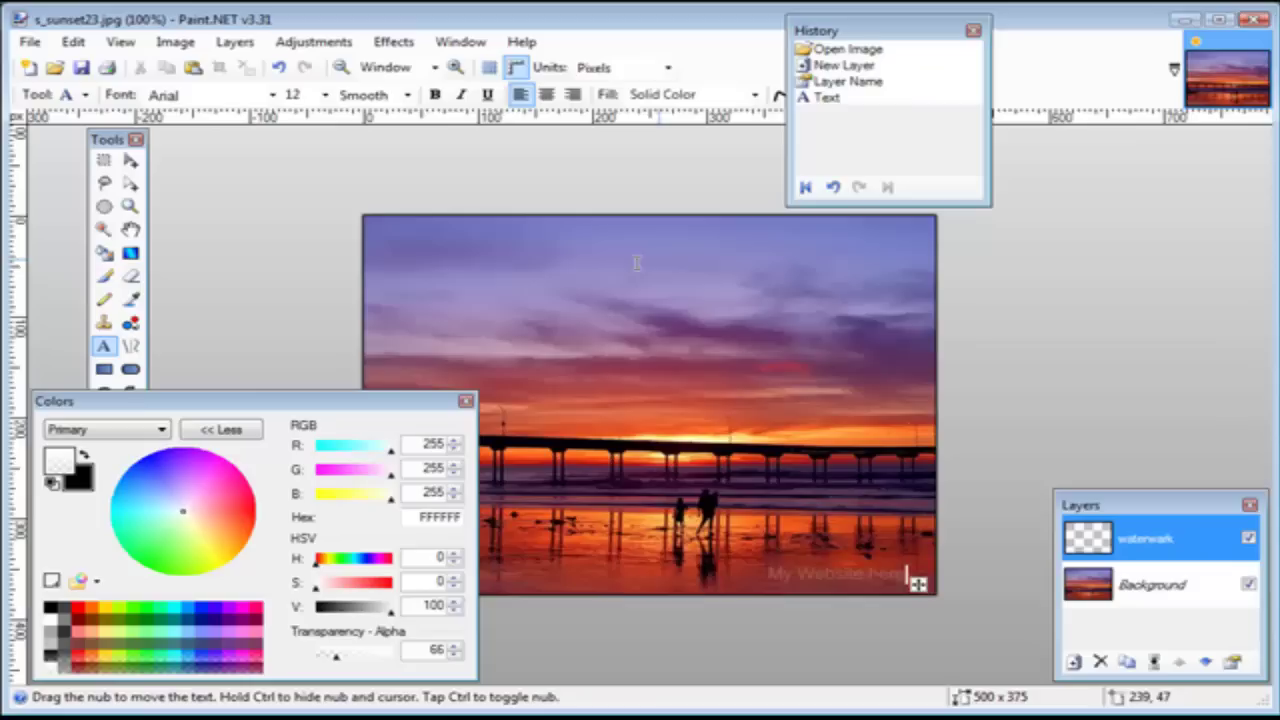
key("Escape")
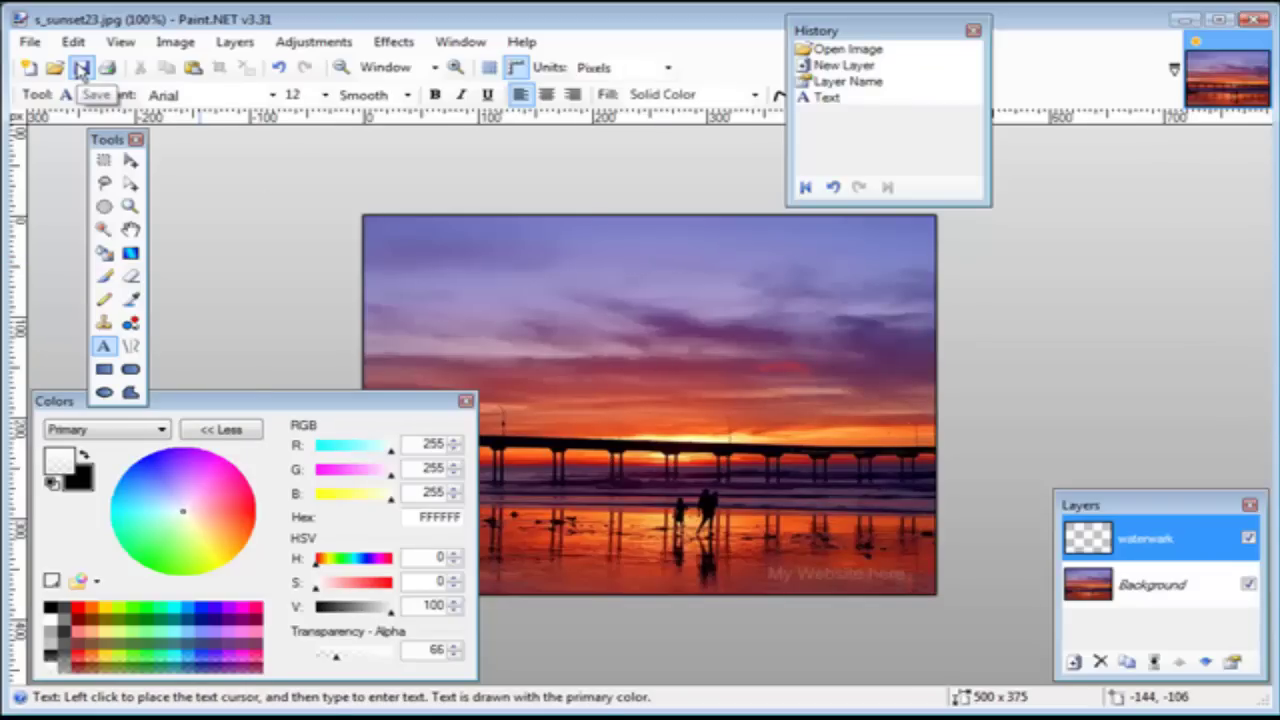
Save the image as s_sunset23 with the GIF (*.gif) file type.
left_click(81, 68)
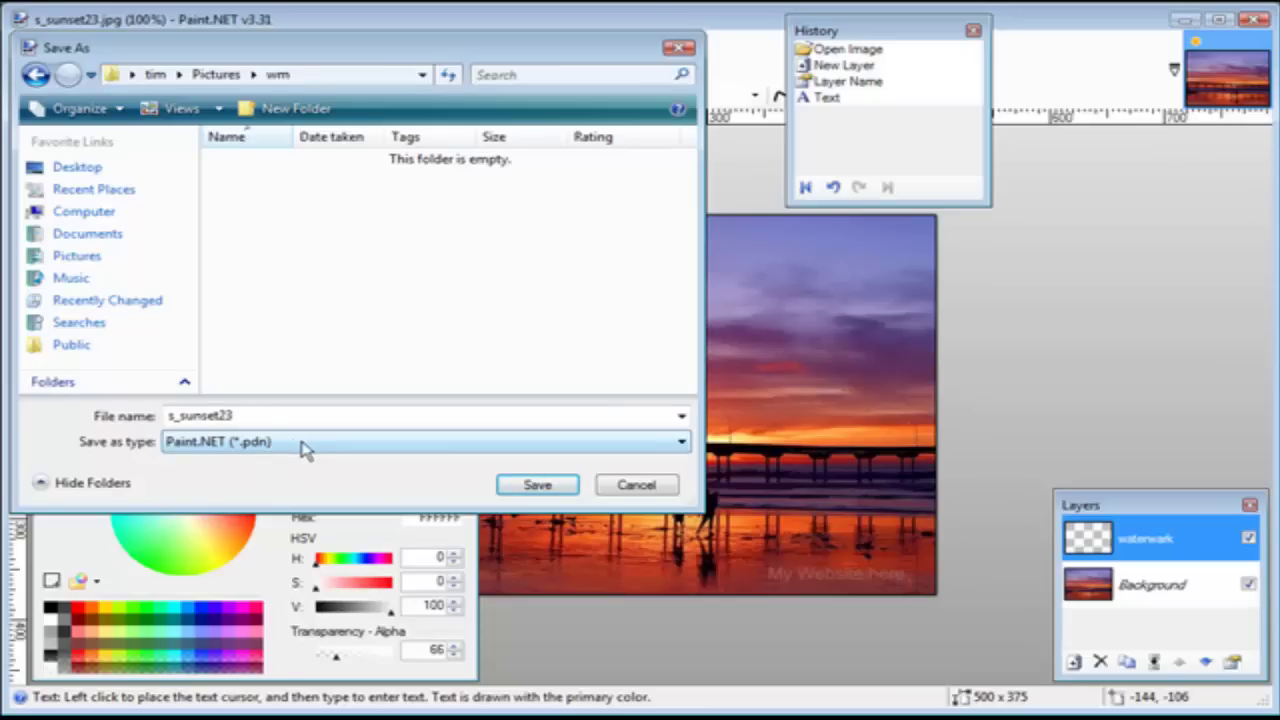
left_click(305, 449)
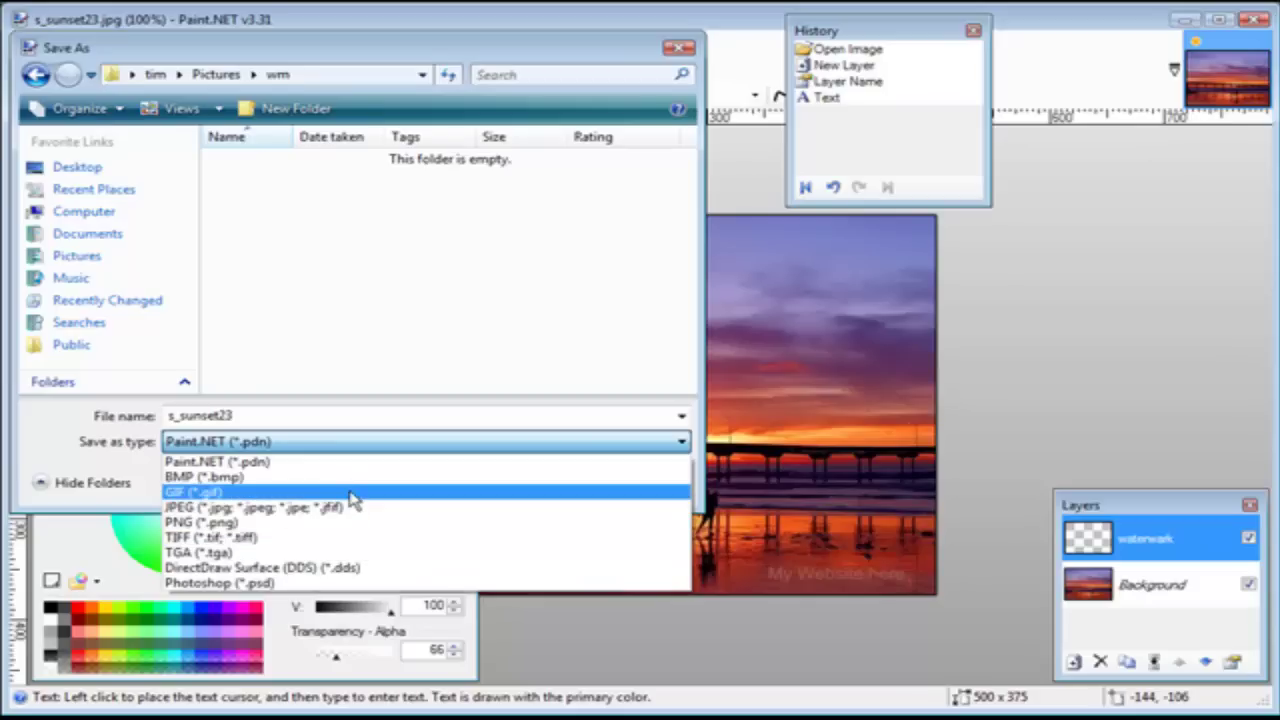
left_click(328, 493)
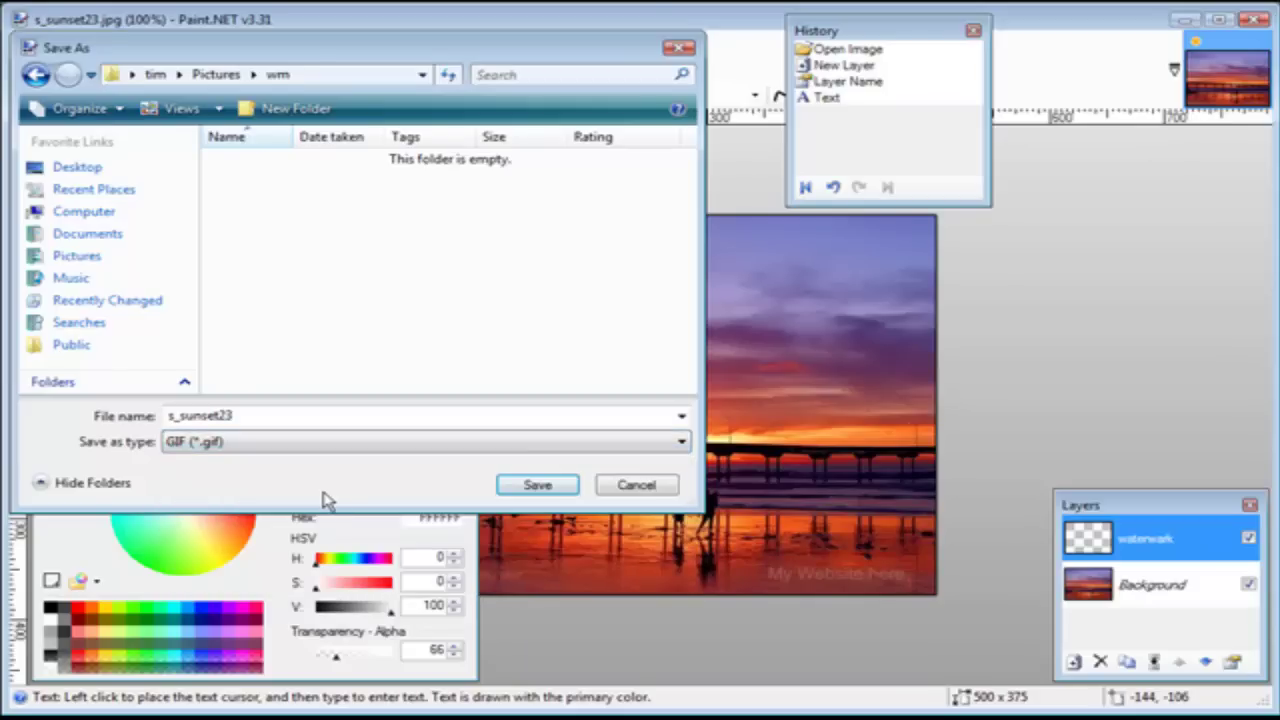
left_click(508, 490)
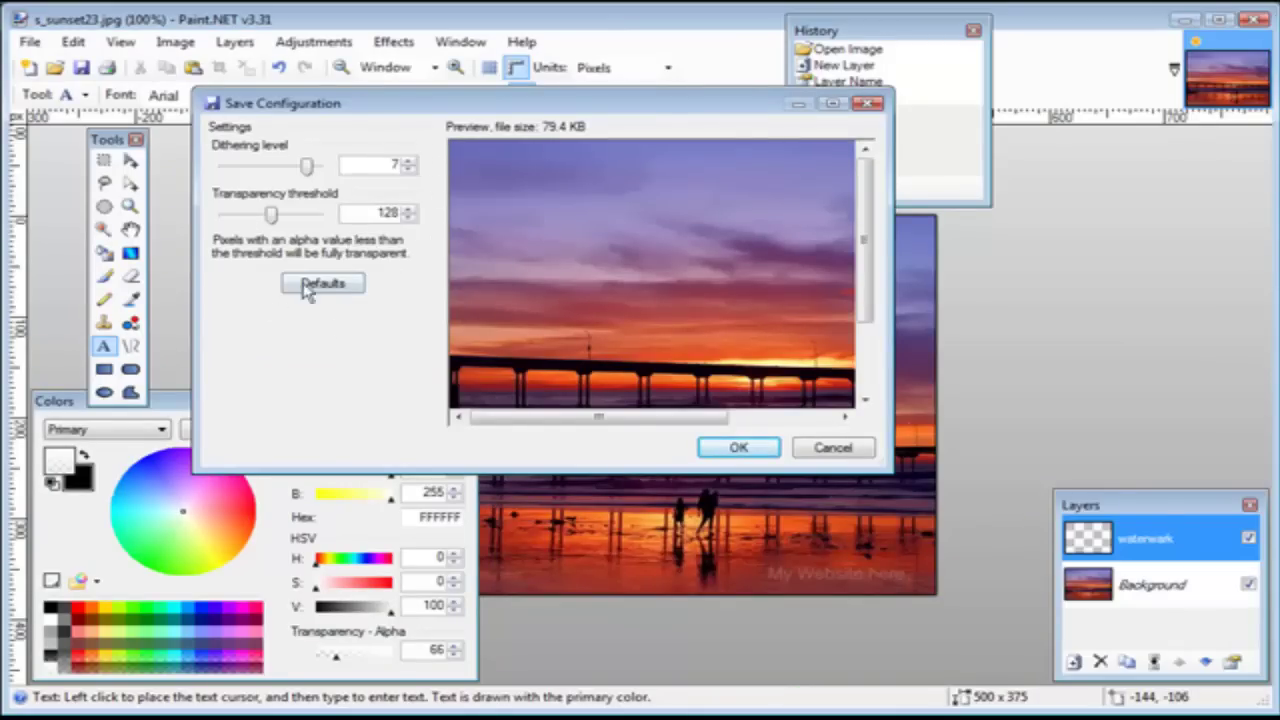
Check the watermark in the GIF settings preview and accept the settings.
mouse_move(738, 418)
left_mouse_down()
mouse_move(749, 443)
mouse_move(830, 443)
left_mouse_up()
left_click_drag(868, 310, 869, 380)
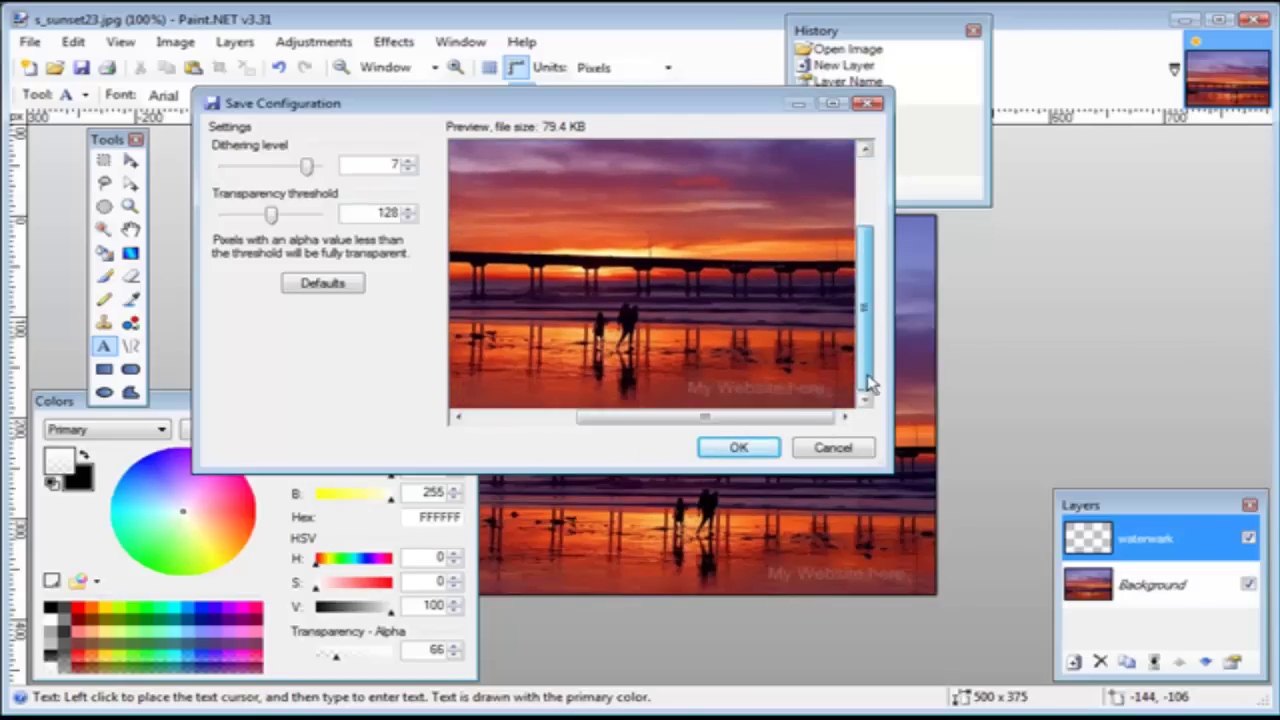
left_click(738, 447)
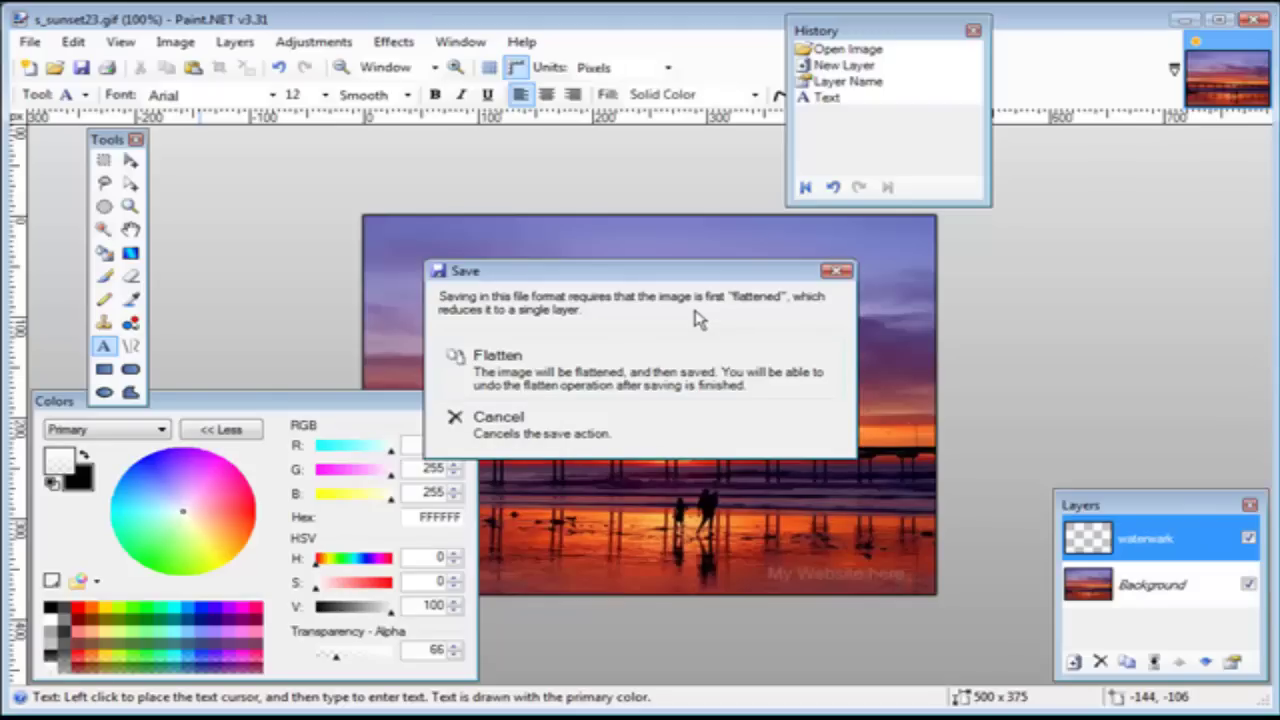
Flatten the layers to finish saving s_sunset23.gif.
left_click(588, 366)
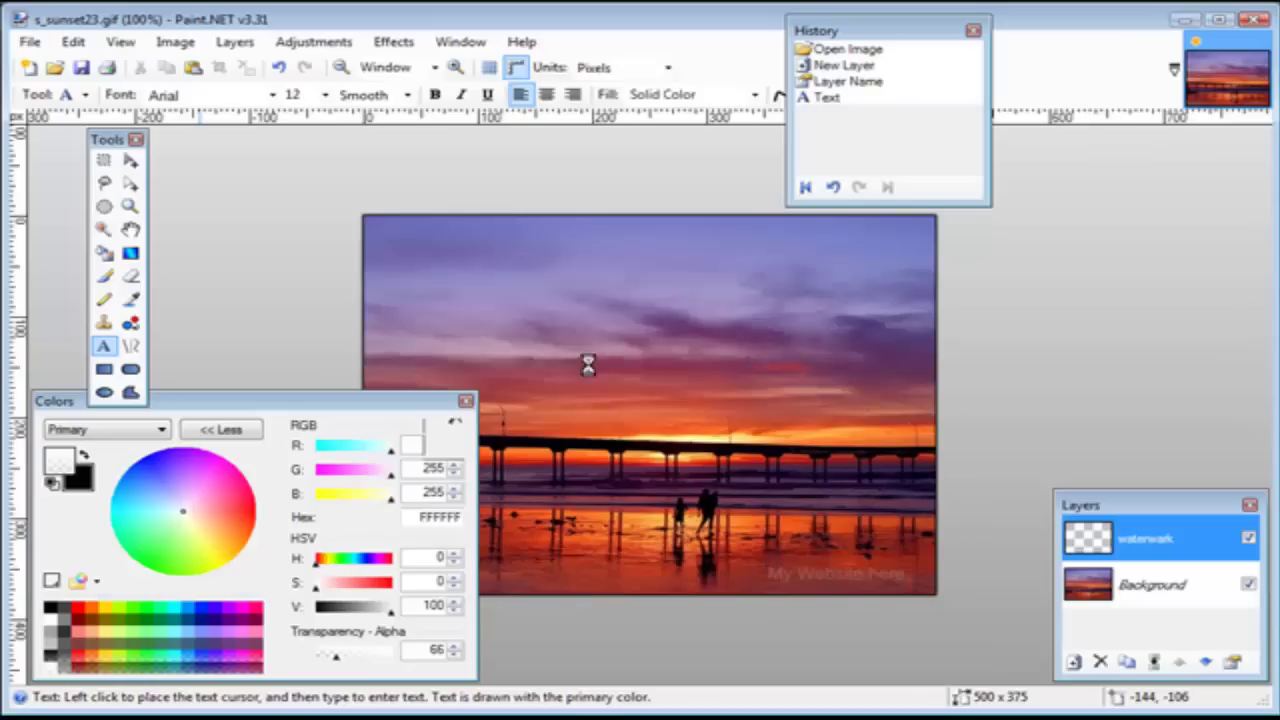